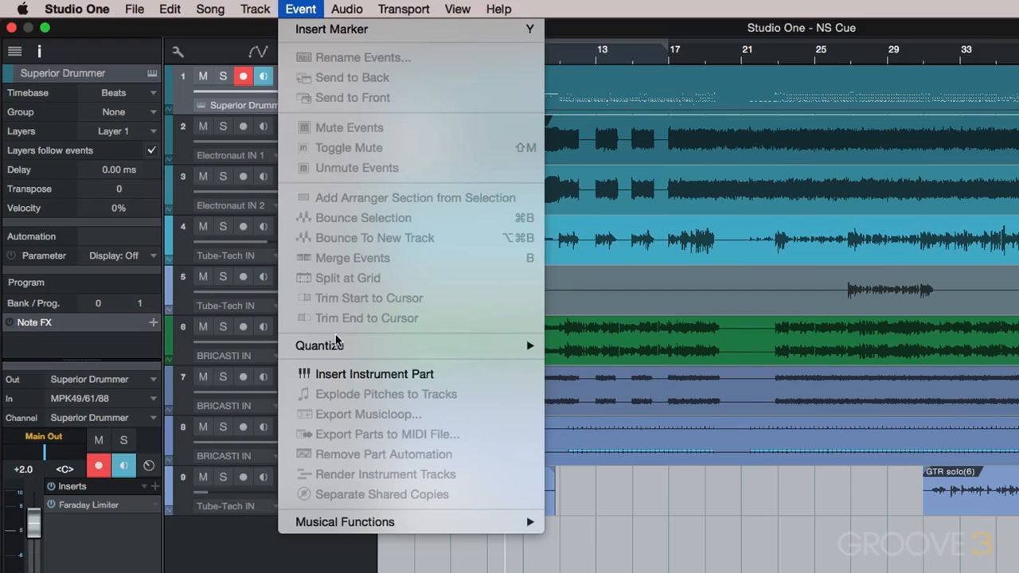
- Insert a marker at the playhead position and select the Superior Drummer event
mouse_move(349, 528)
left_click(360, 29)
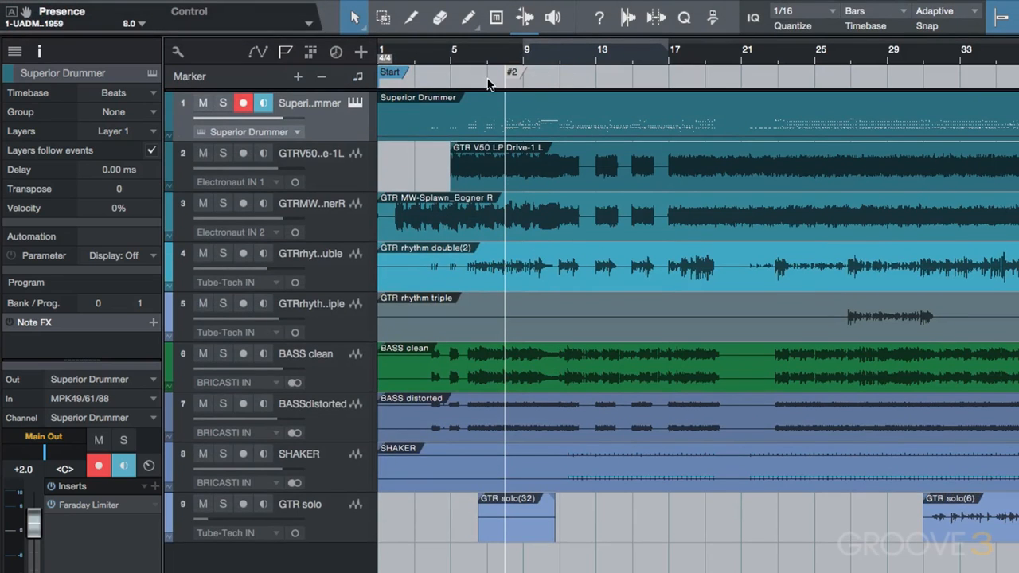
left_click(484, 106)
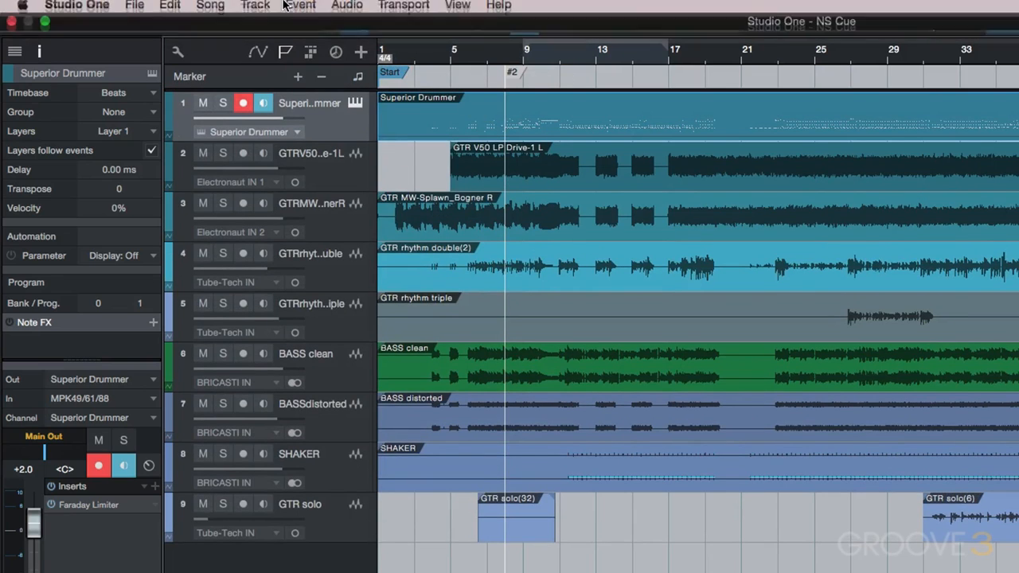
- Try sending the GTR MW-Splawn_Bogner R event behind the overlapping guitar event on track 2, and return it to track 3
left_click(300, 9)
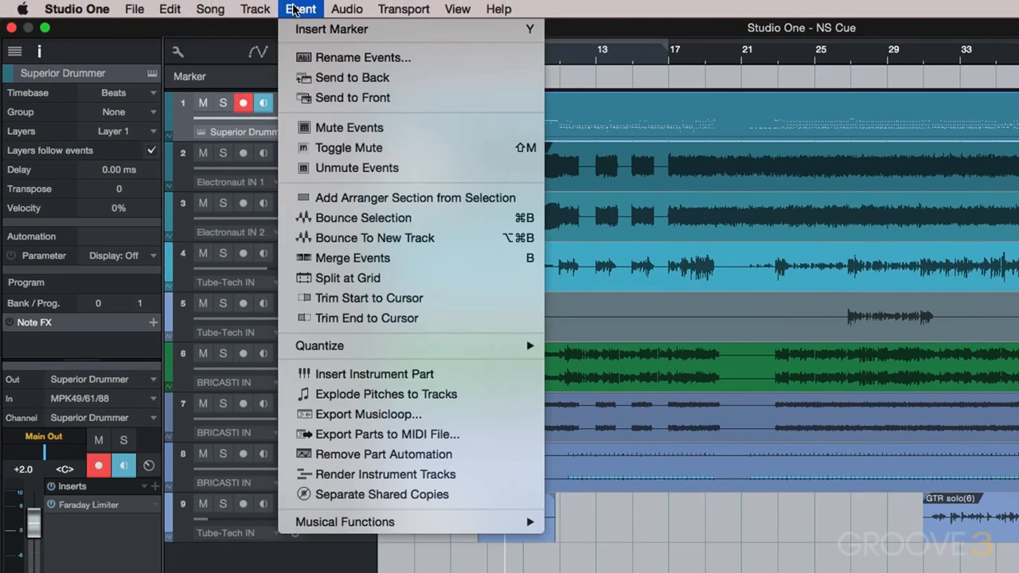
left_click(337, 61)
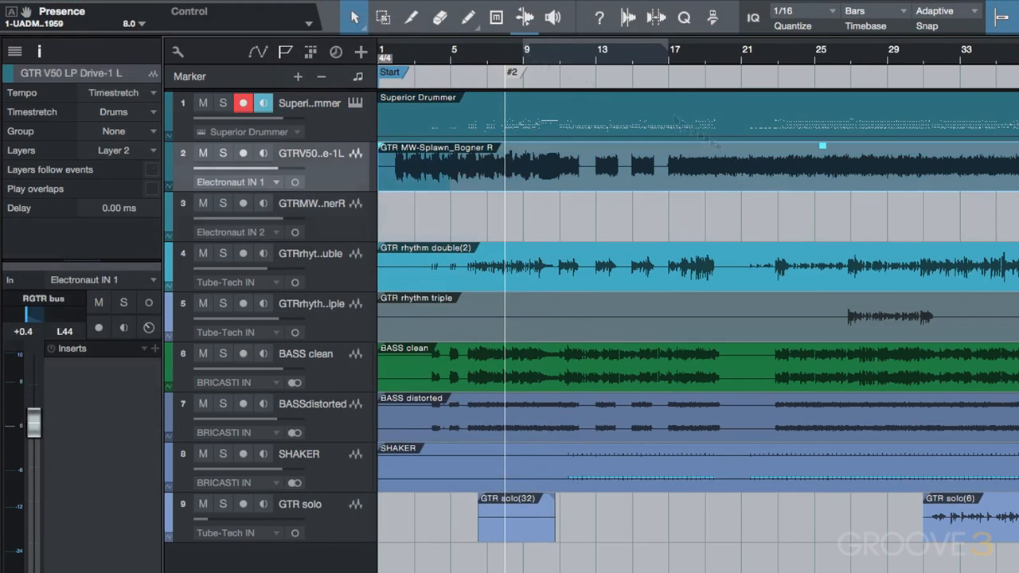
left_click(315, 8)
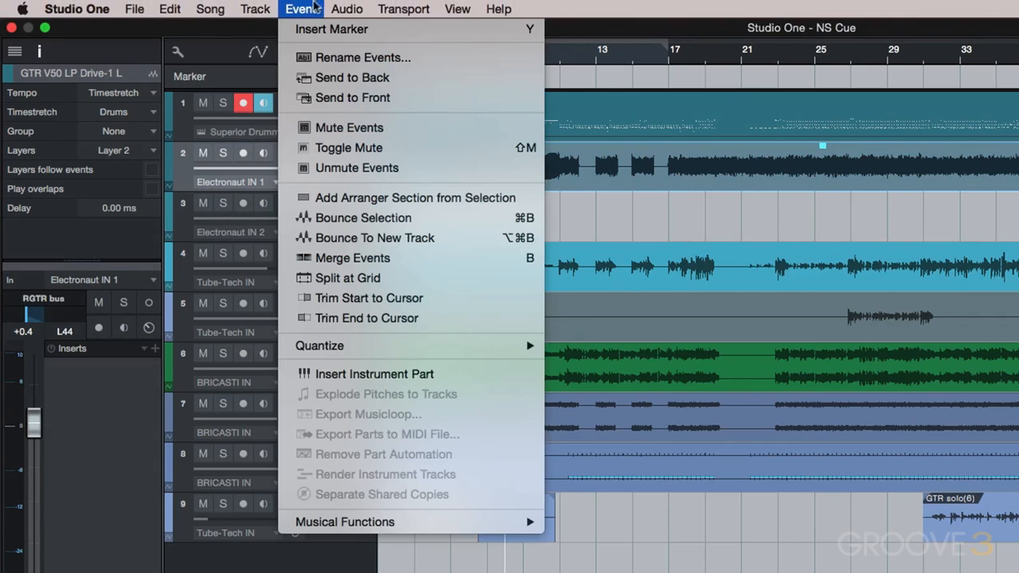
left_click(316, 77)
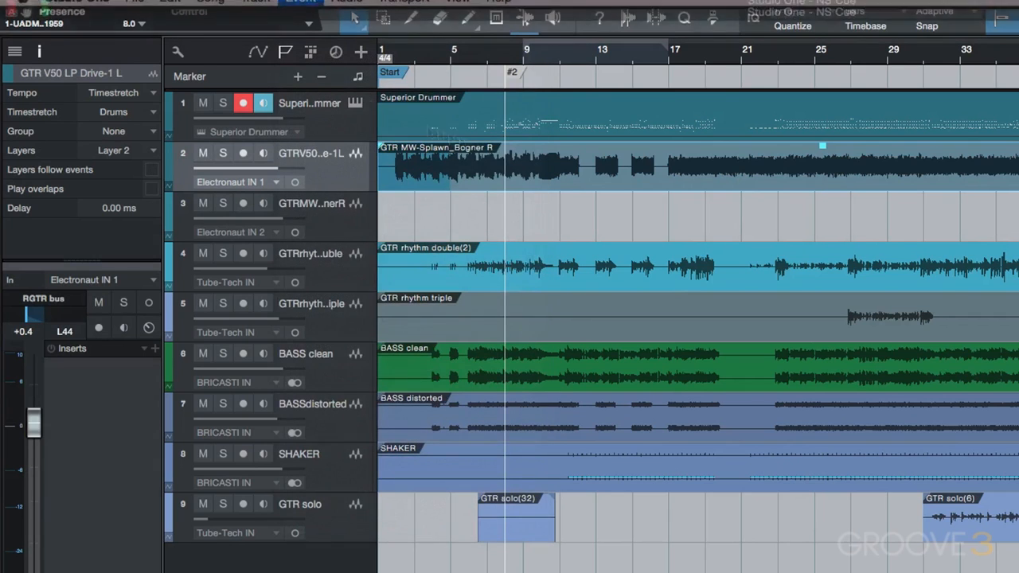
left_click_drag(540, 151, 523, 192)
mouse_move(213, 7)
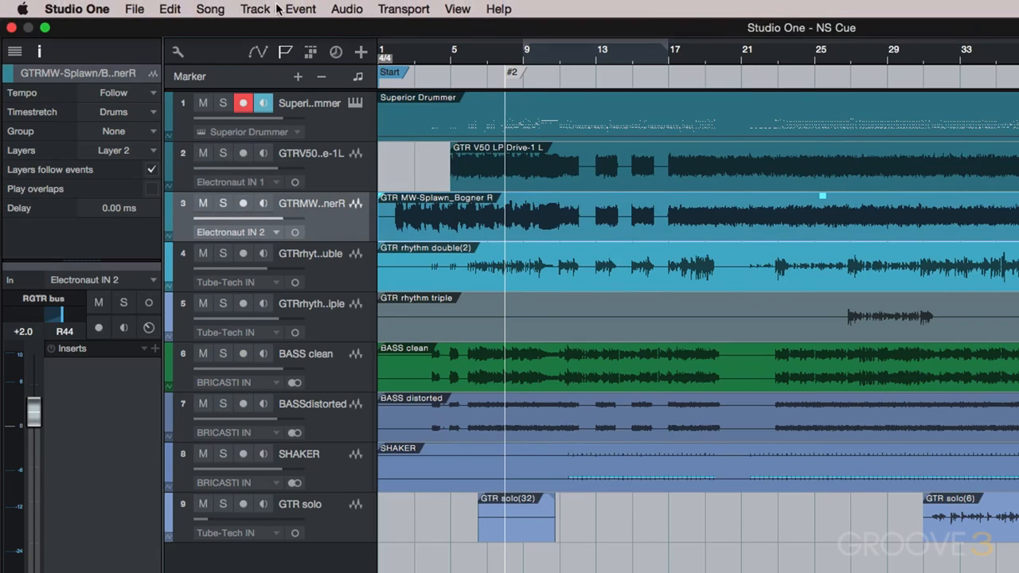
left_click(300, 9)
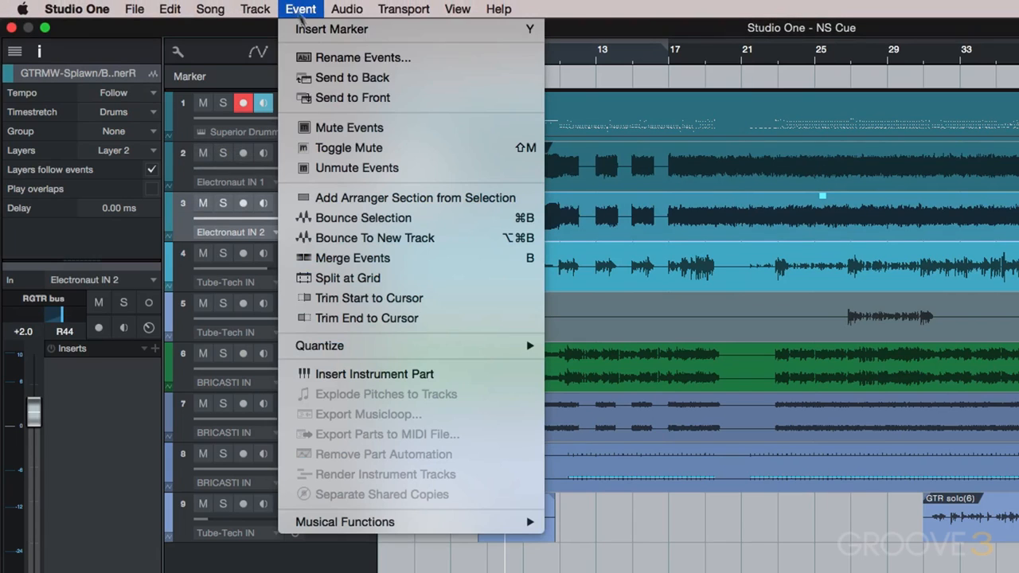
left_click(377, 169)
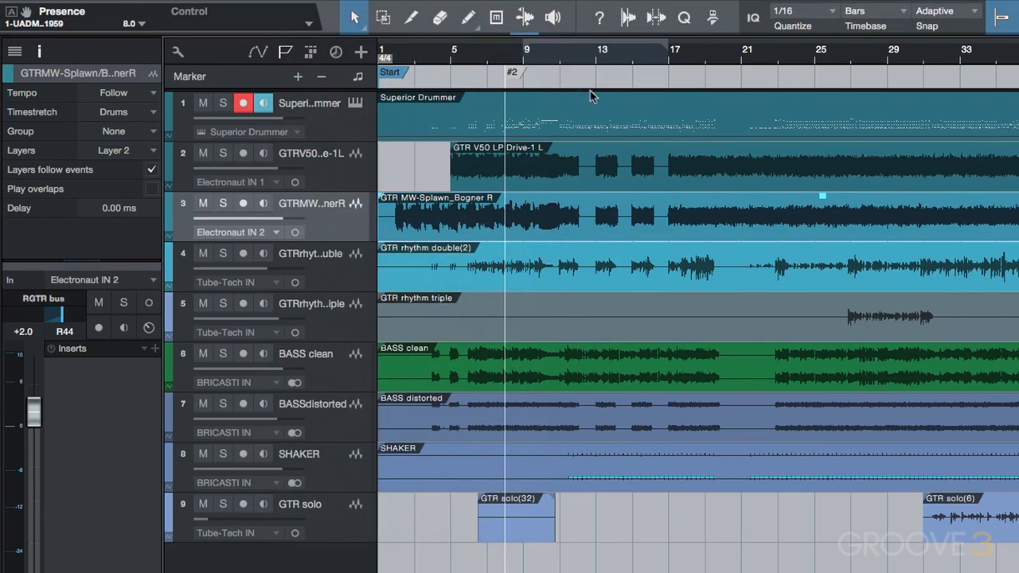
- Select the range from about bar 7 to bar 19 on the Superior Drummer track and add an arranger section from it
left_click(383, 17)
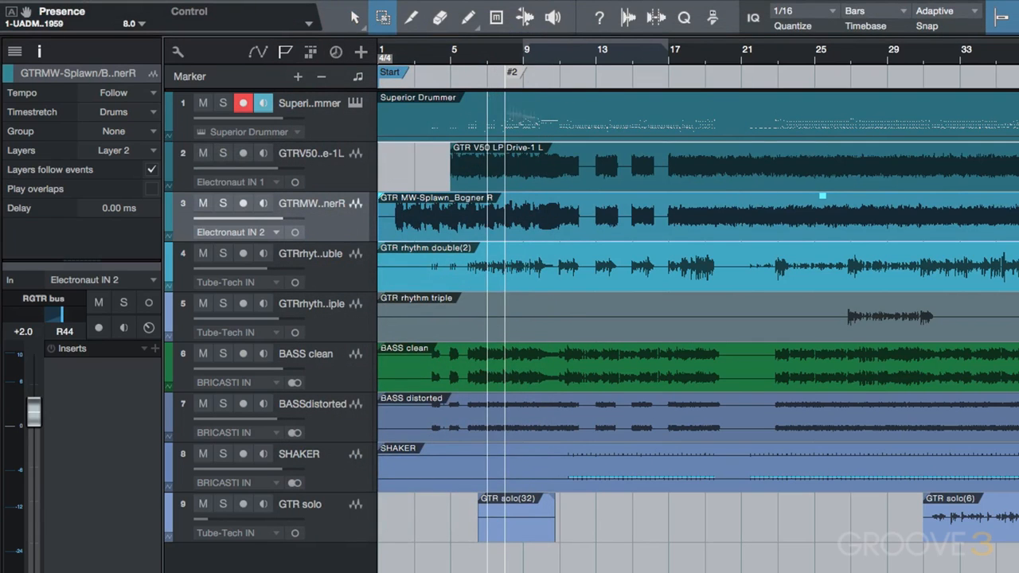
left_click_drag(489, 112, 705, 120)
left_click(307, 8)
left_click(365, 198)
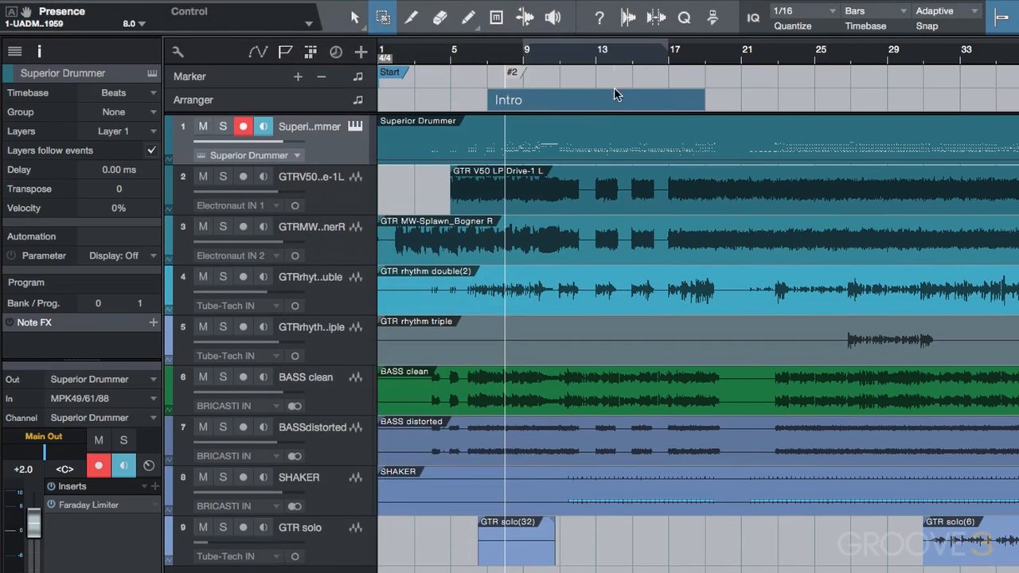
- Try moving the Intro arranger section further along the timeline with the Arrow tool, and undo the move
key("1")
left_click_drag(578, 104, 788, 112)
key("super+z")
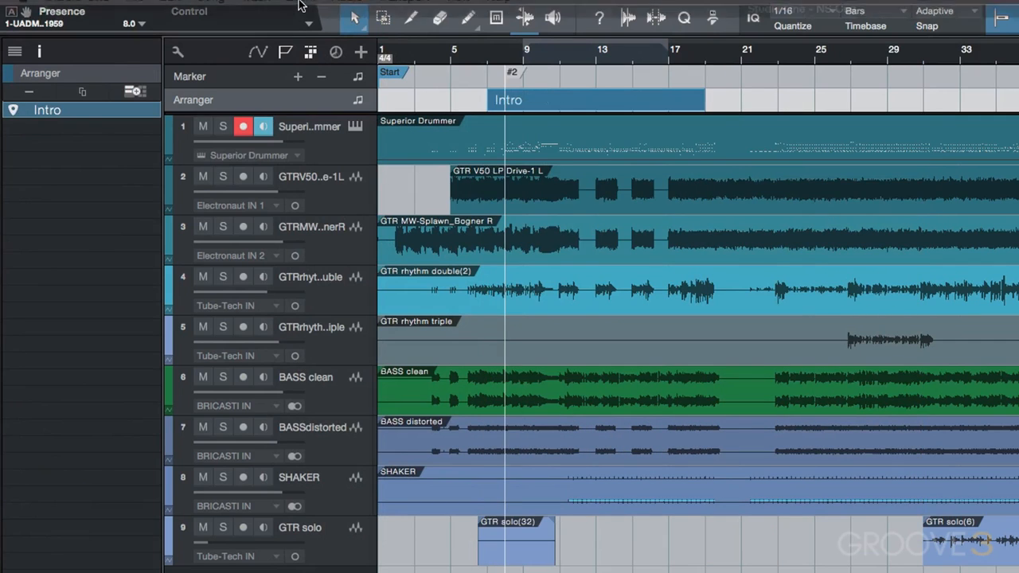
- Look through the event quantize options and insert an instrument part
left_click(301, 9)
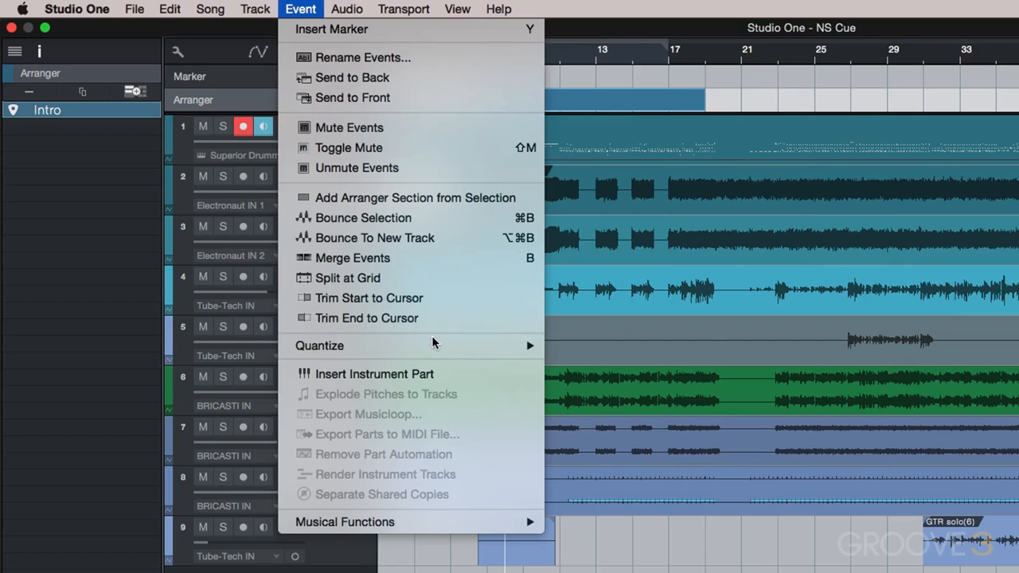
mouse_move(433, 342)
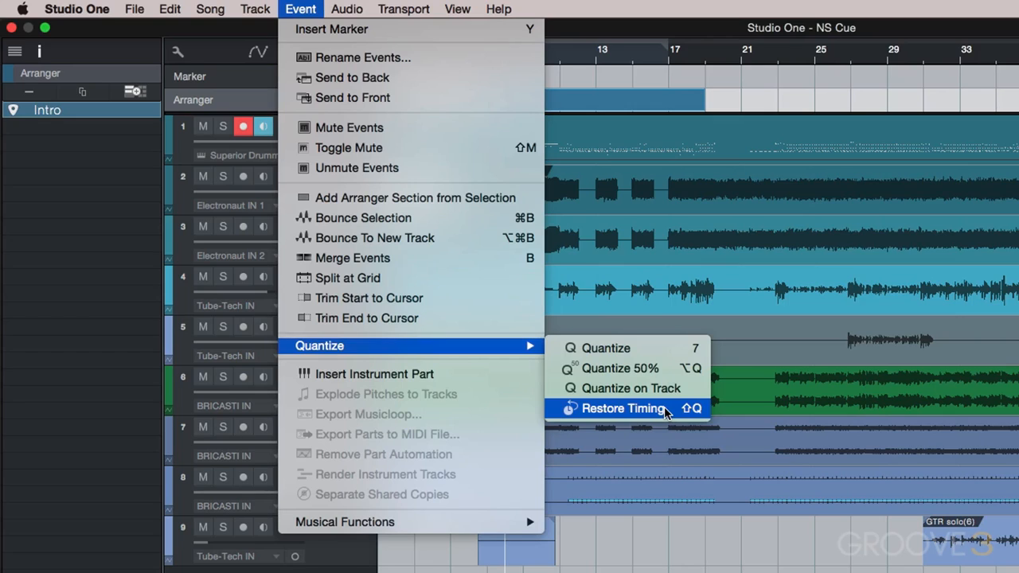
left_click(401, 375)
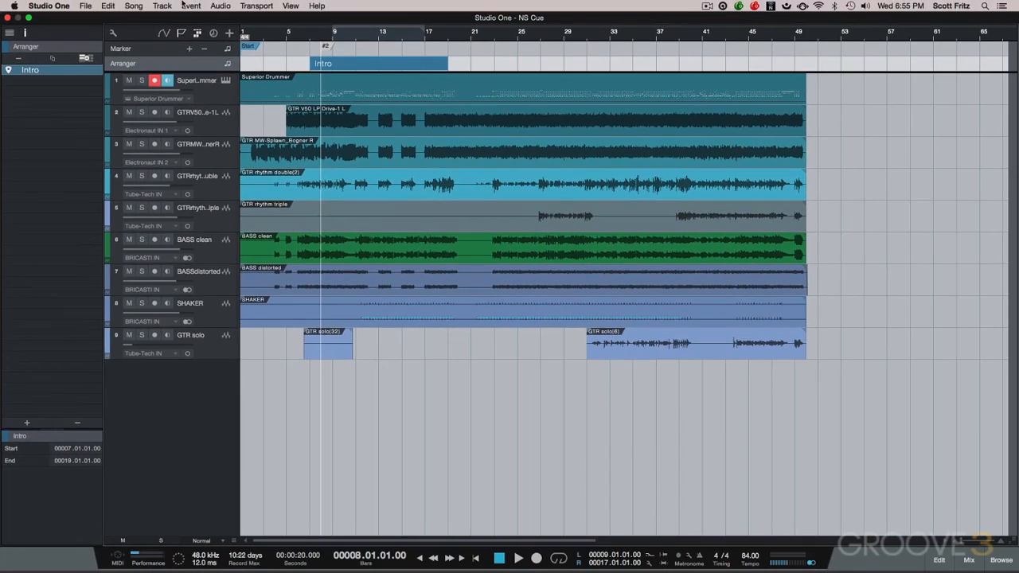
- Explode the pitches of the Superior Drummer part to separate tracks
left_click(290, 9)
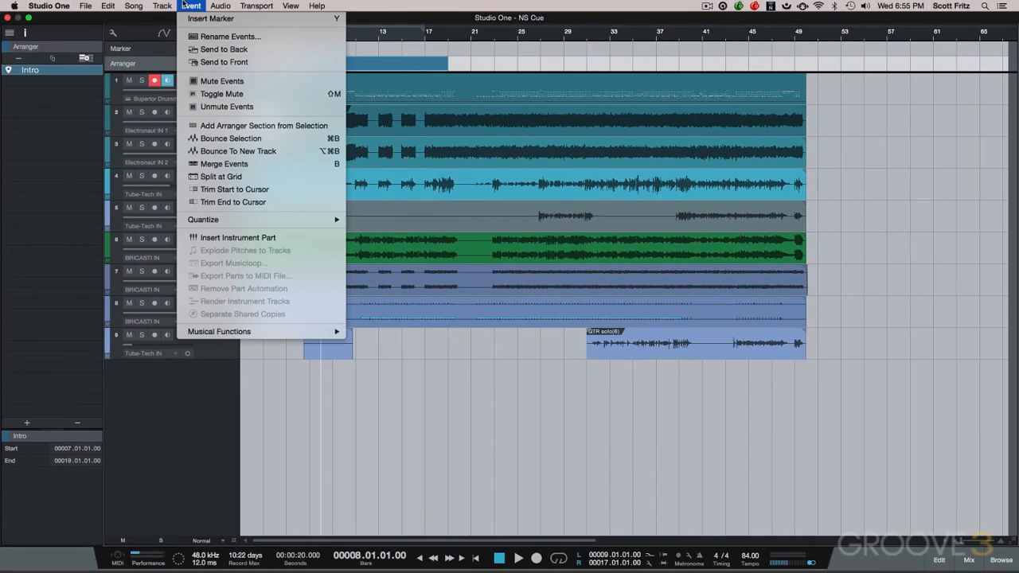
left_click(432, 84)
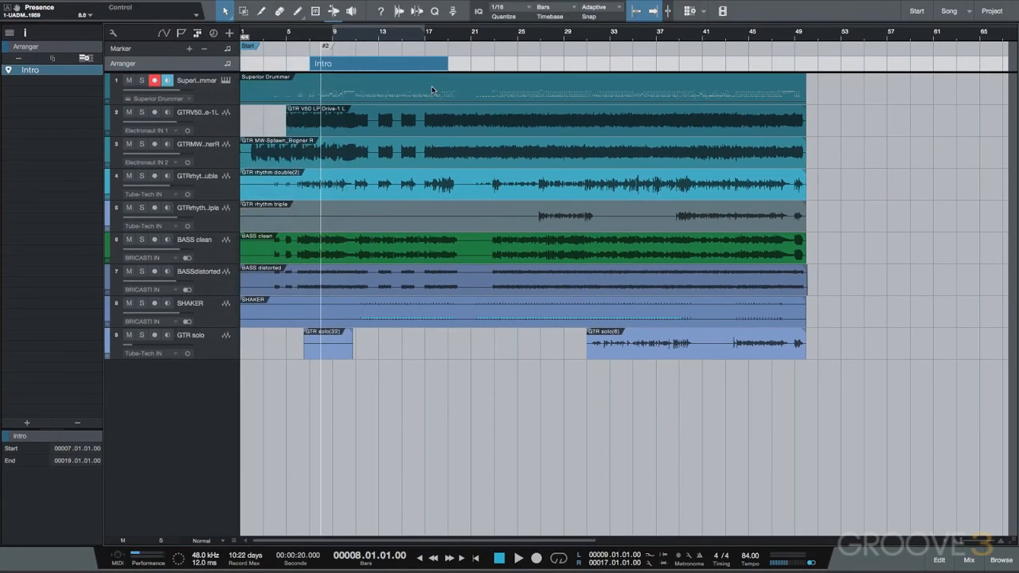
left_click(431, 89)
left_click(191, 5)
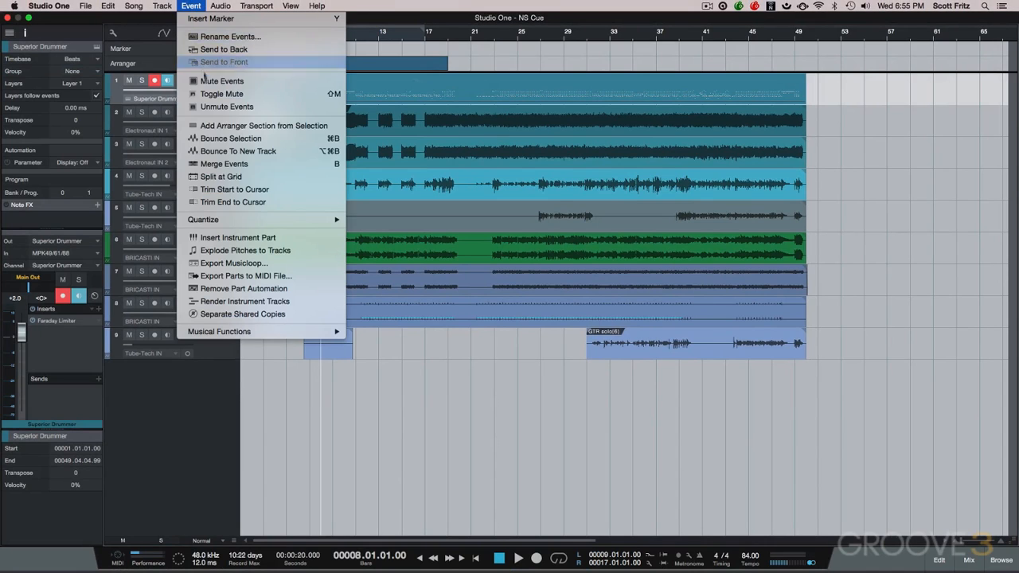
left_click(351, 96)
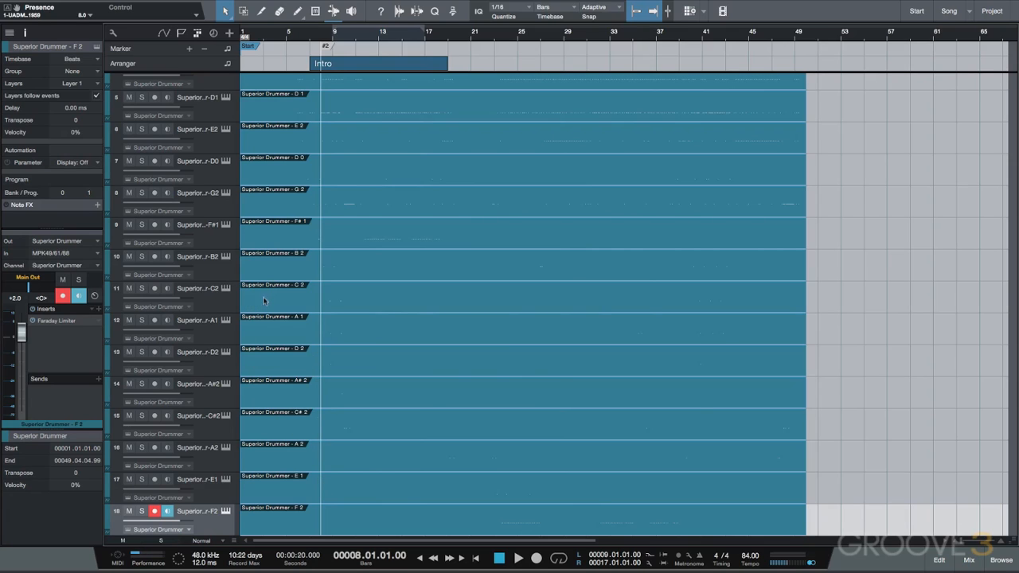
- Check the Transform to Audio Track command for the selected exploded drum tracks, and undo the pitch explosion
left_click(213, 109)
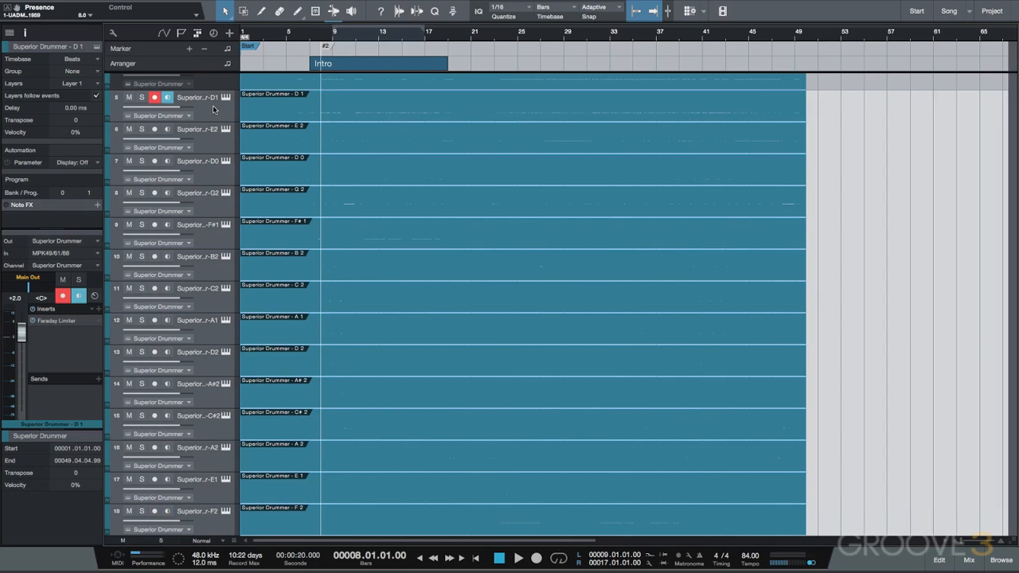
right_click(214, 109)
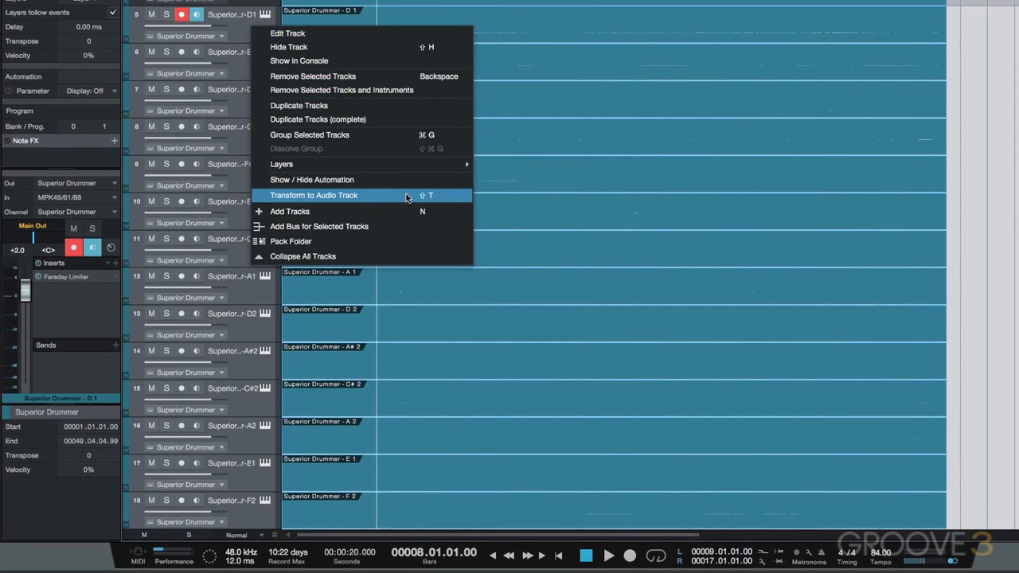
left_click(240, 19)
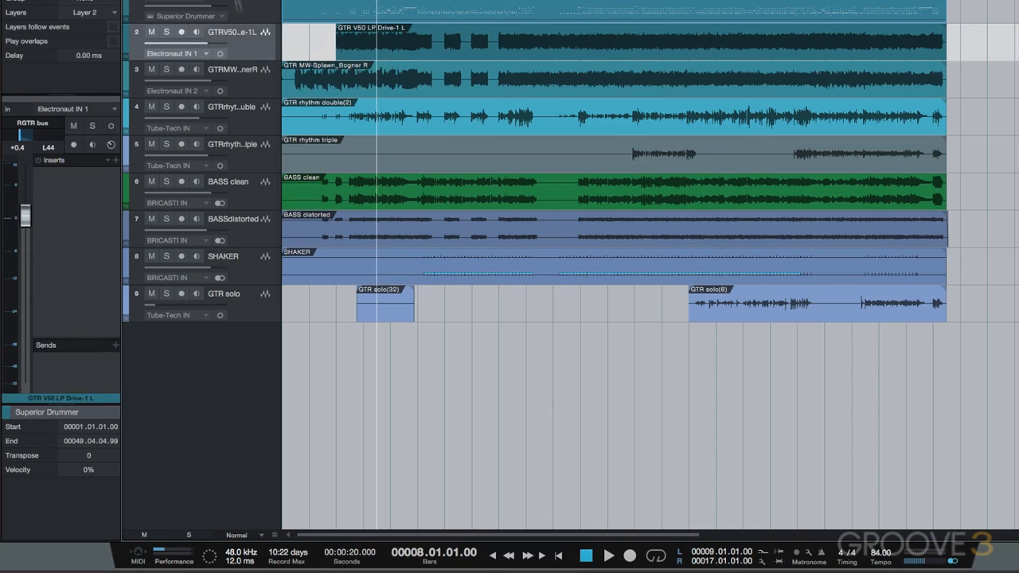
- Show the file browser and examine the event commands for exporting a musicloop or a MIDI file
left_click(306, 9)
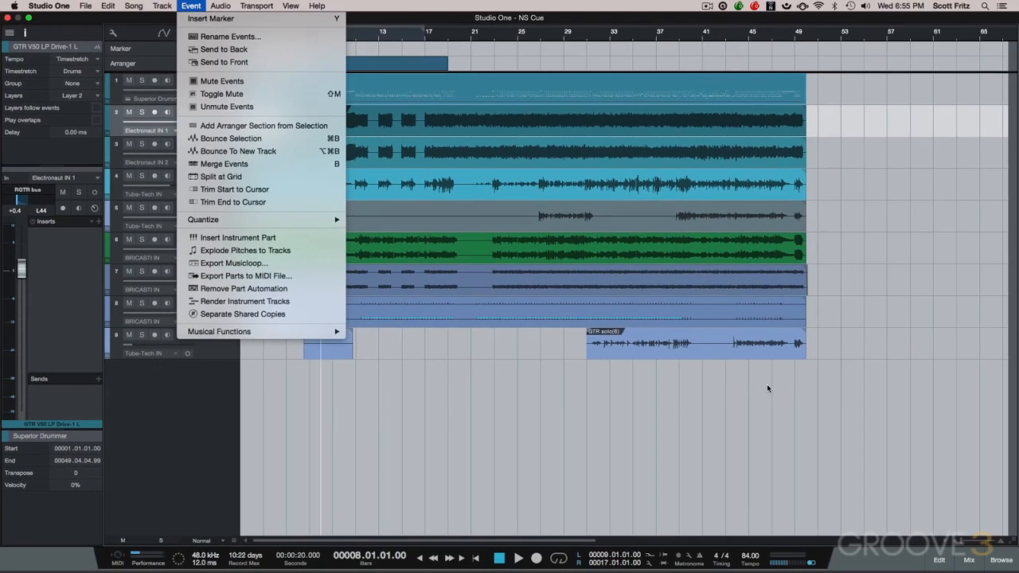
left_click(769, 388)
left_click(1001, 560)
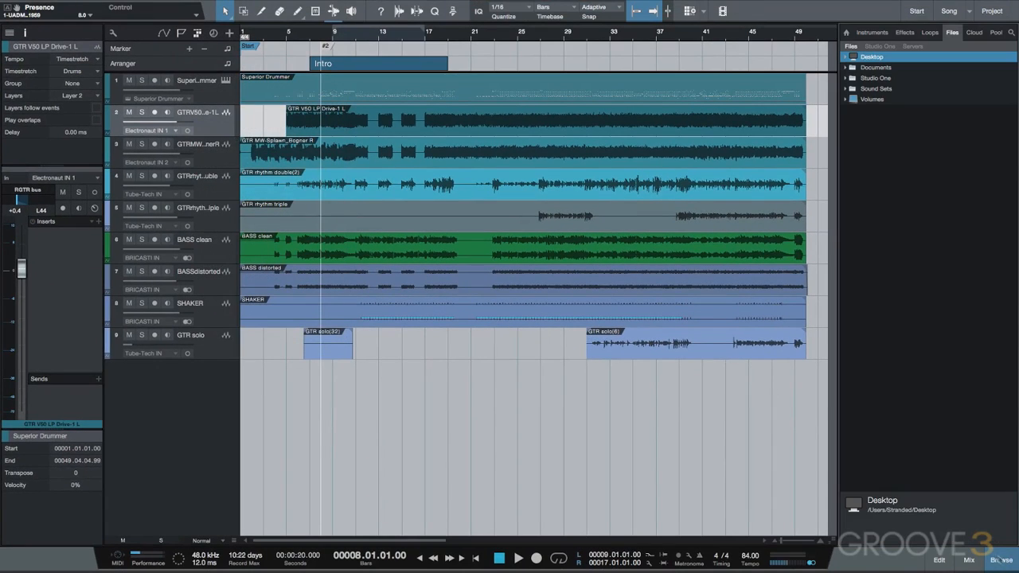
mouse_move(162, 4)
left_click(195, 5)
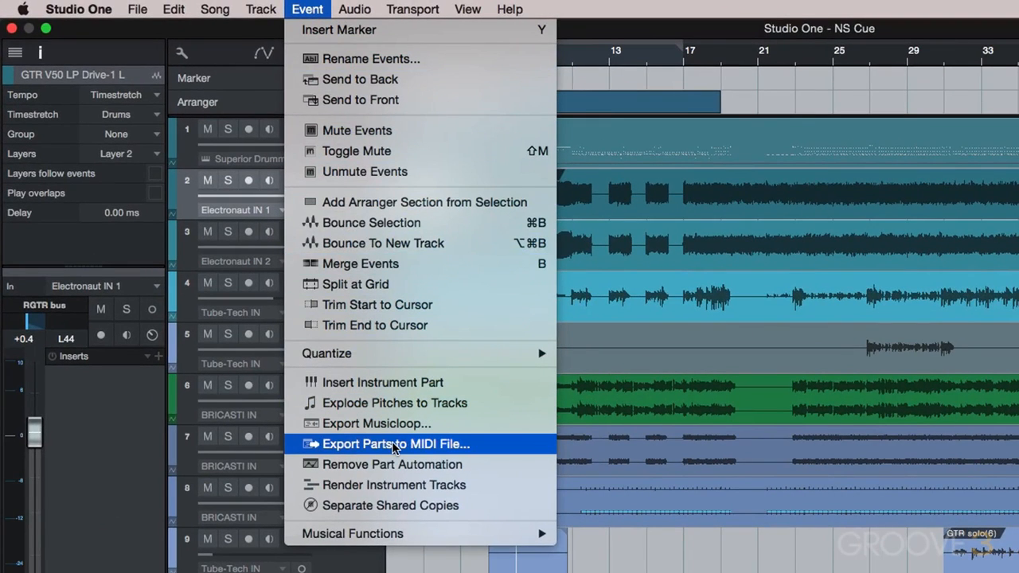
left_click(662, 137)
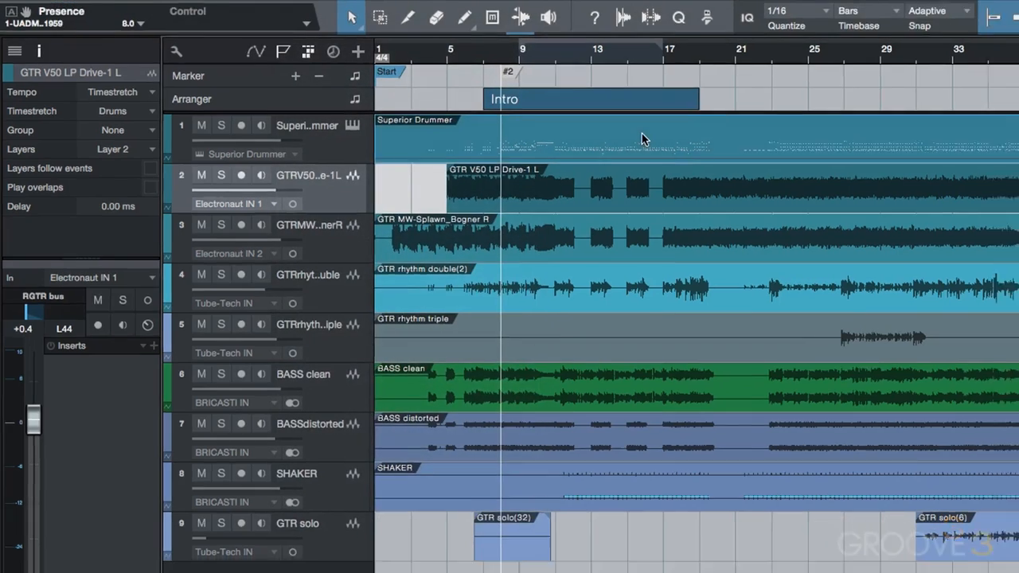
- Try exporting the Superior Drummer part to the Desktop folder, switching the format between Musicloop and MIDI File
left_click_drag(646, 139, 869, 56)
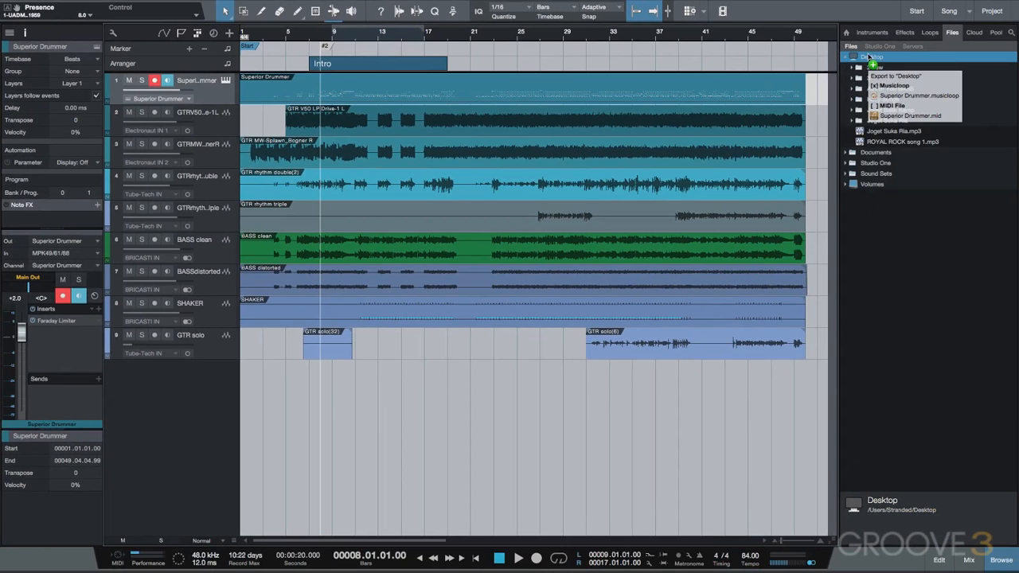
left_click_drag(869, 56, 868, 56)
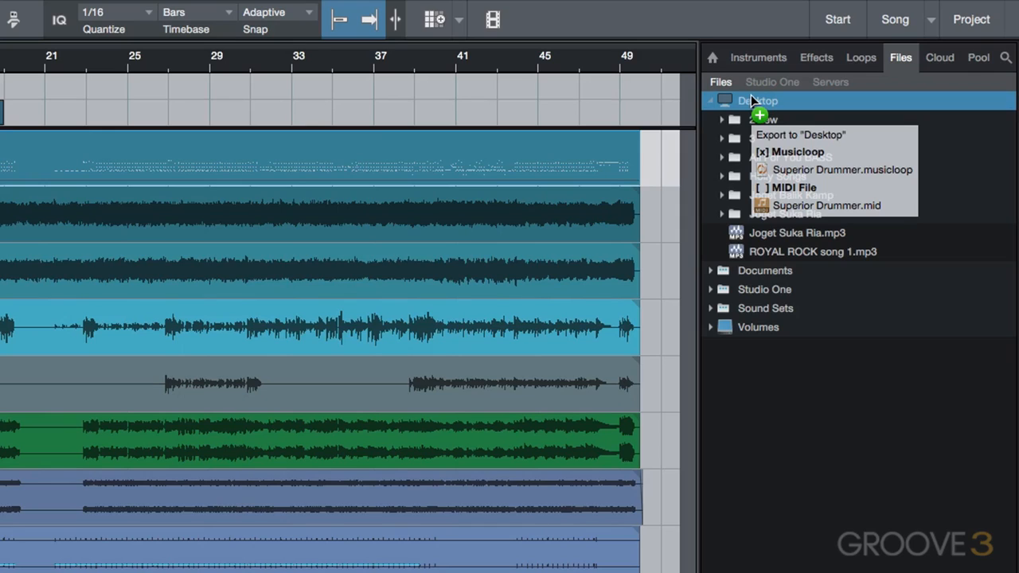
key("shift")
left_click_drag(752, 101, 752, 100)
key("shift")
key("shift")
key("shift")
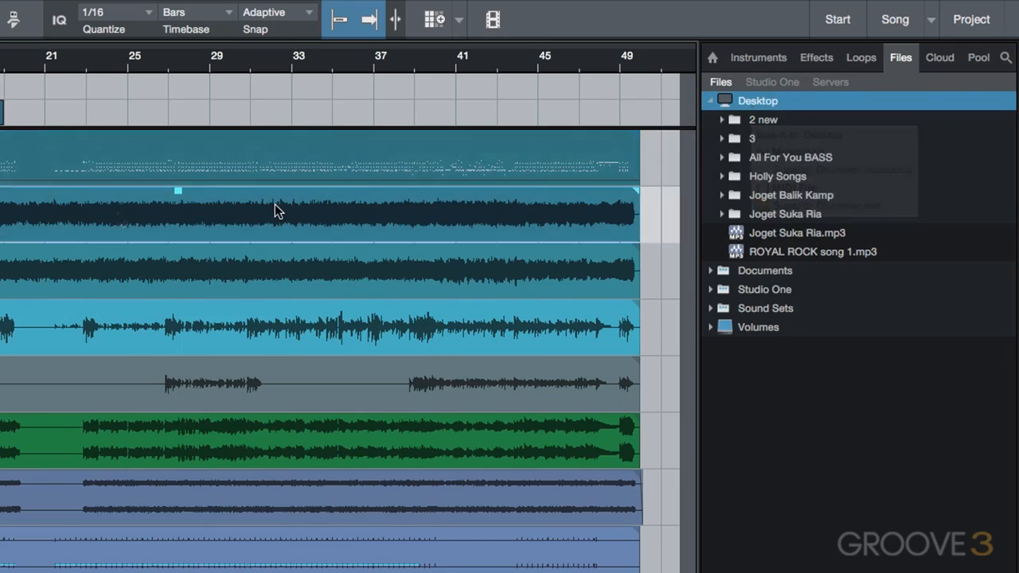
- Try exporting the GTR V50 LP Drive-1 L event to the Desktop folder as a Wave File with rendered Insert FX
left_click_drag(275, 204, 752, 105)
key("shift")
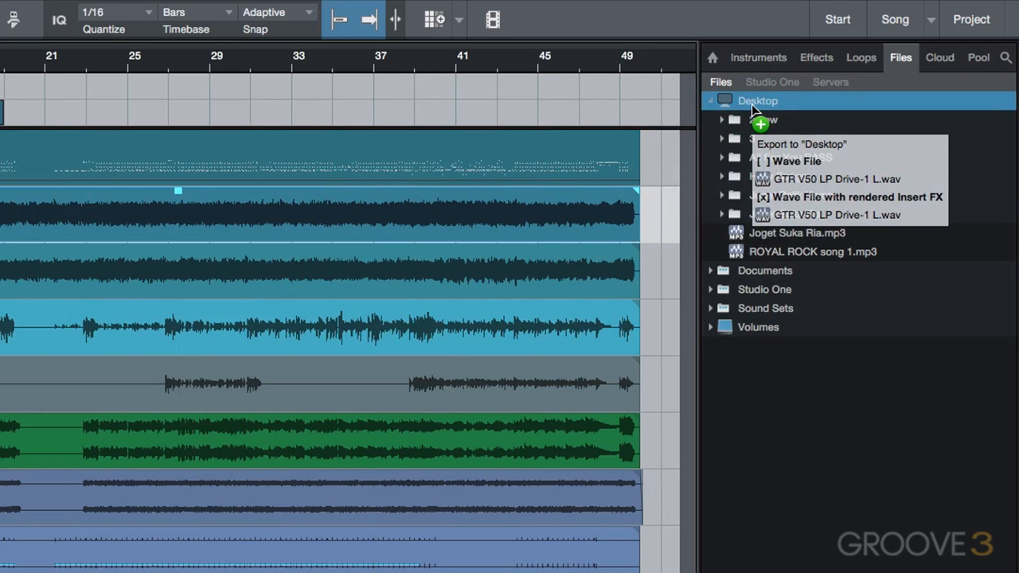
left_click_drag(752, 105, 747, 106)
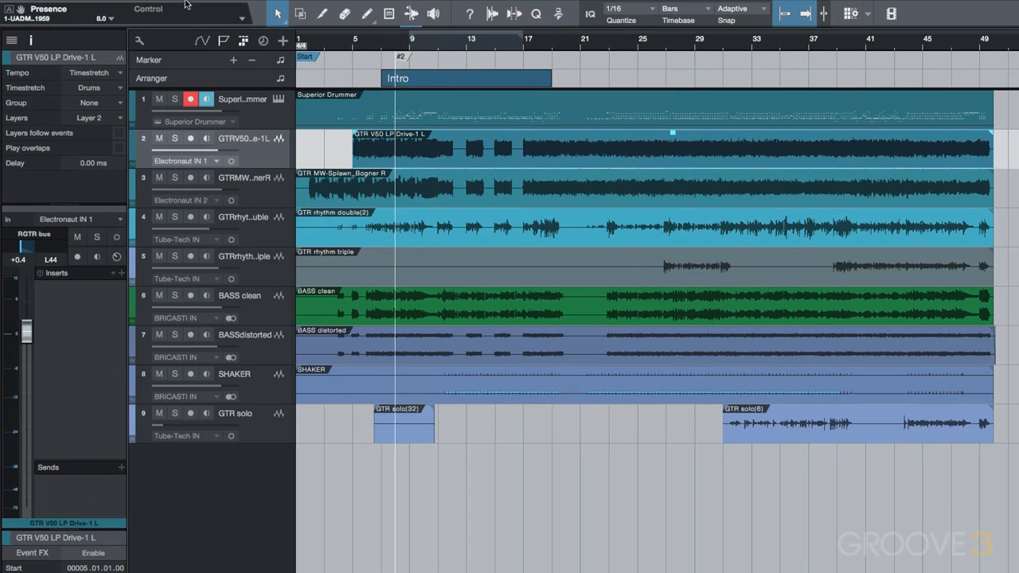
- Examine the commands available for the Superior Drummer part, including Separate Shared Copies and the other instrument part operations
left_click(235, 8)
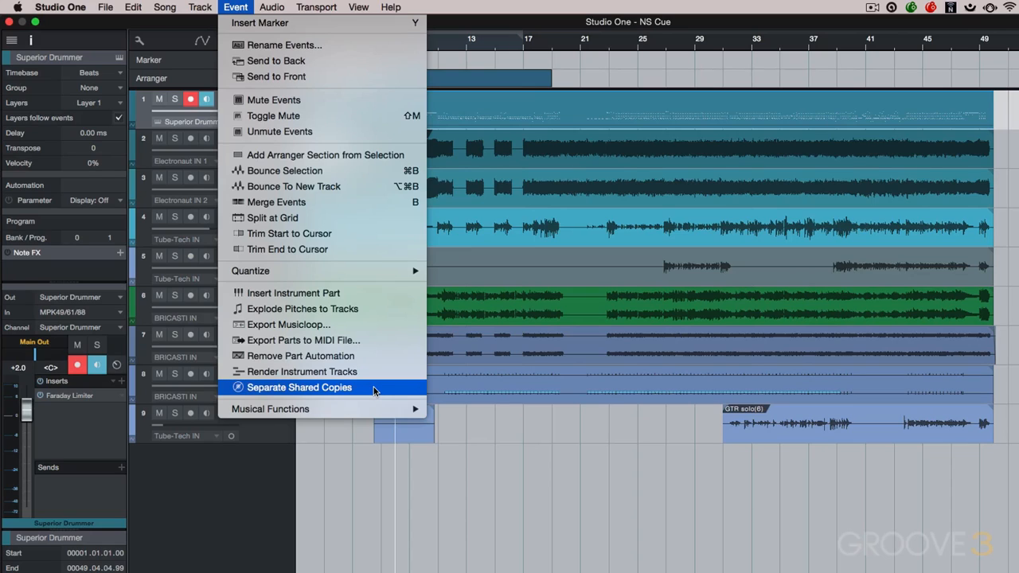
left_click(489, 110)
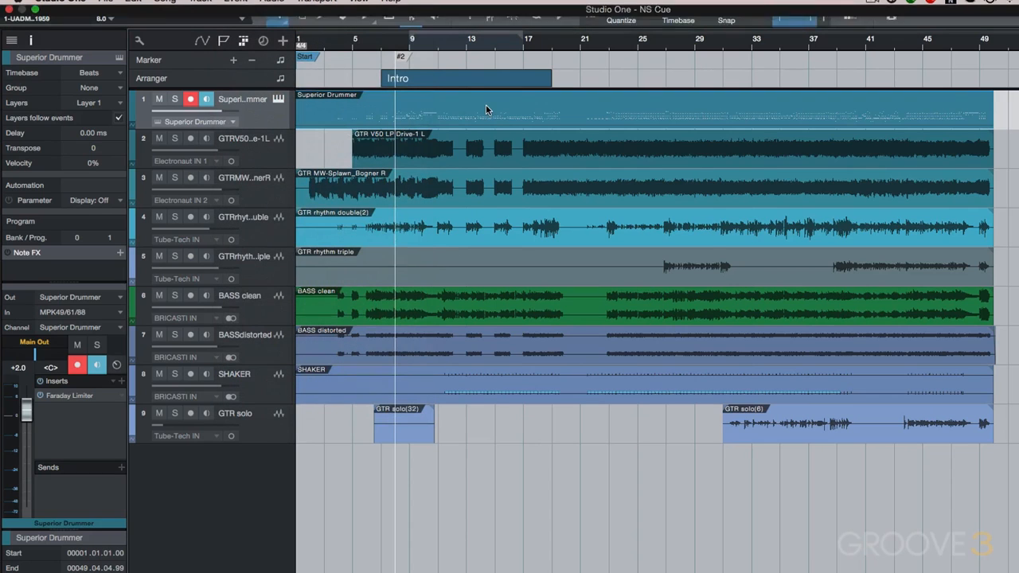
right_click(489, 110)
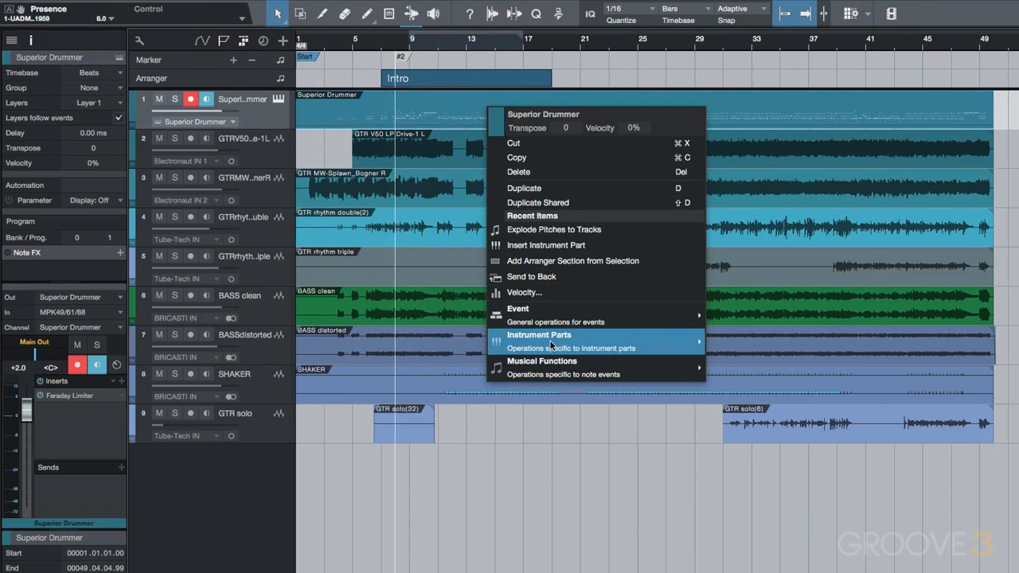
mouse_move(551, 346)
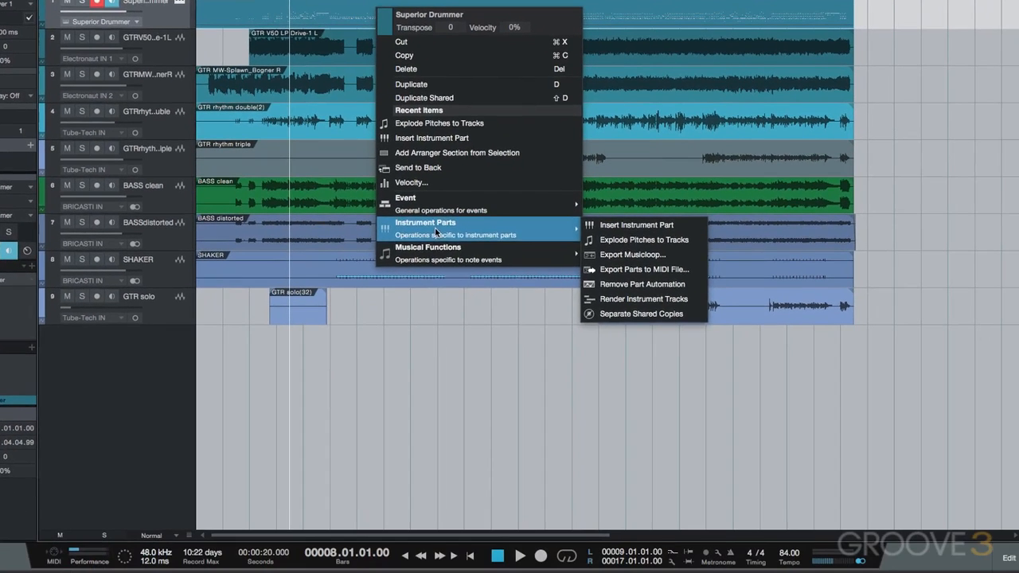
- Try adjusting the Superior Drummer part's note lengths with Legato and an overlap of -0.00.043, without applying the change
mouse_move(552, 369)
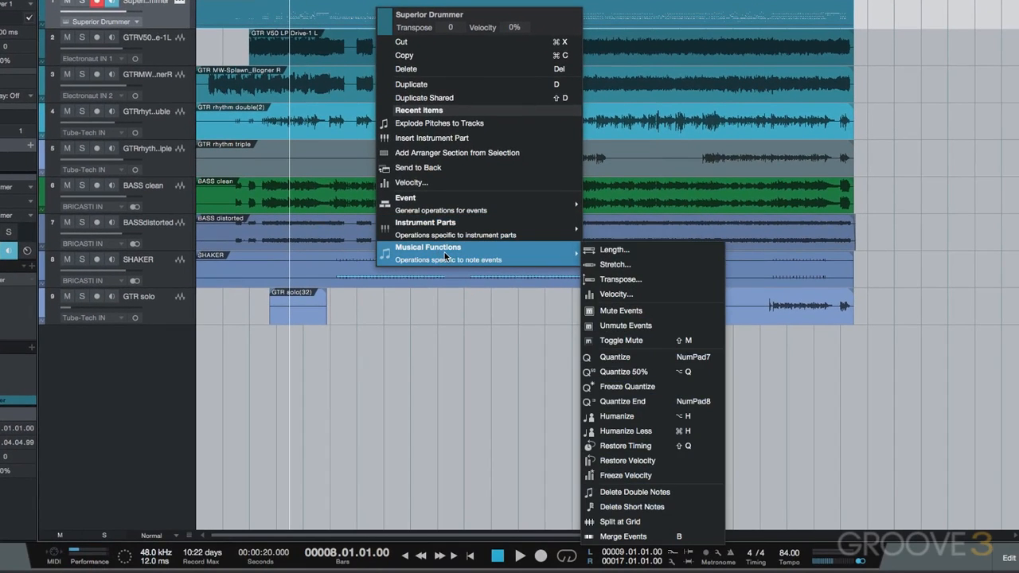
left_click(629, 252)
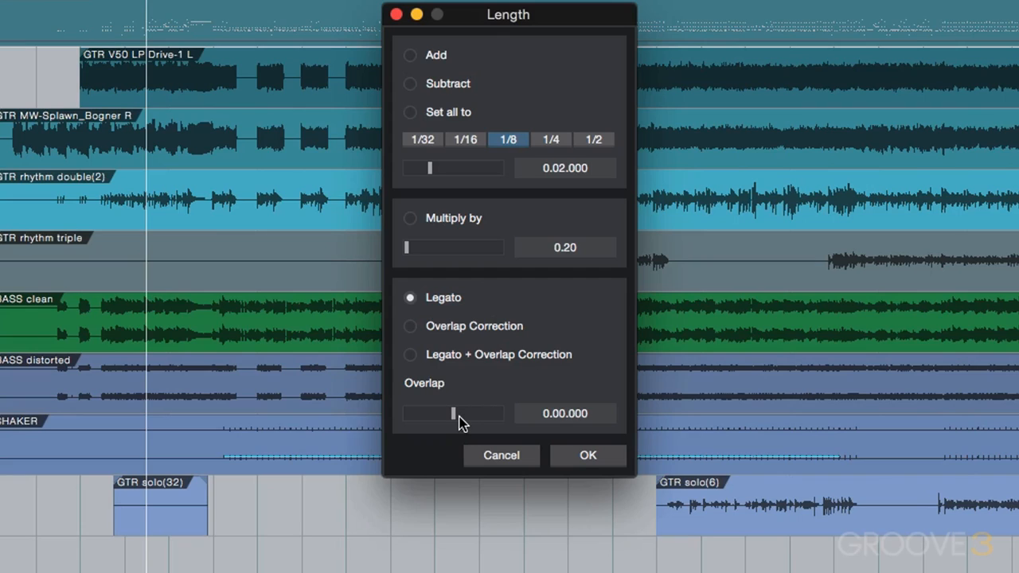
left_click_drag(458, 422, 435, 418)
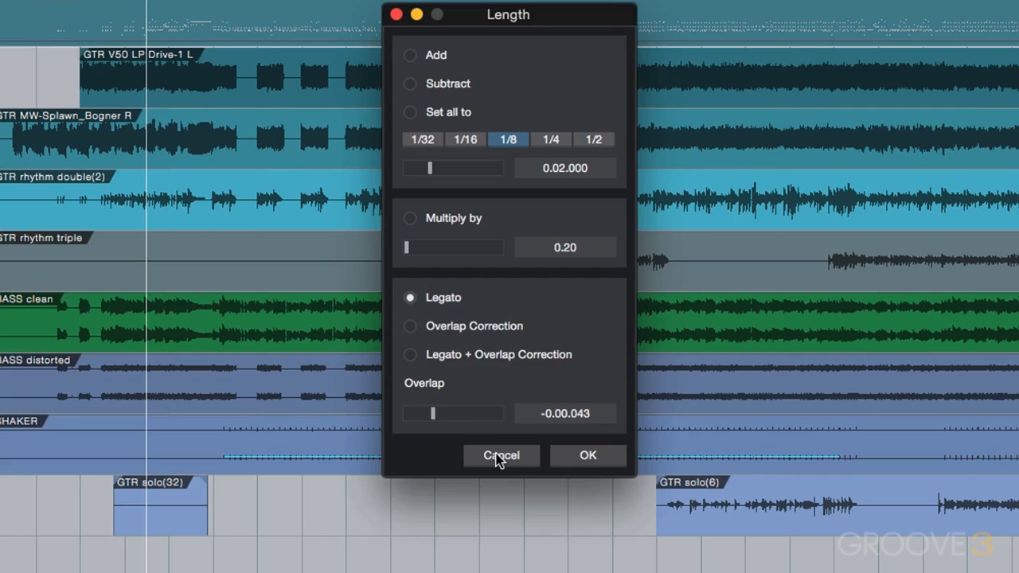
left_click(500, 455)
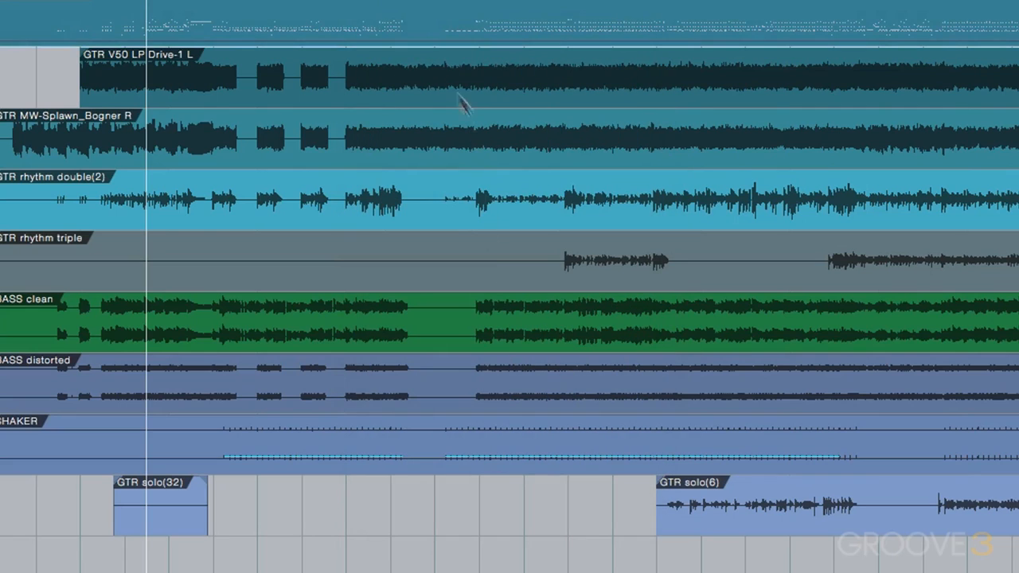
- Try a Free stretch factor of 1.03 in the Superior Drummer part's Stretch settings, without applying it
right_click(271, 32)
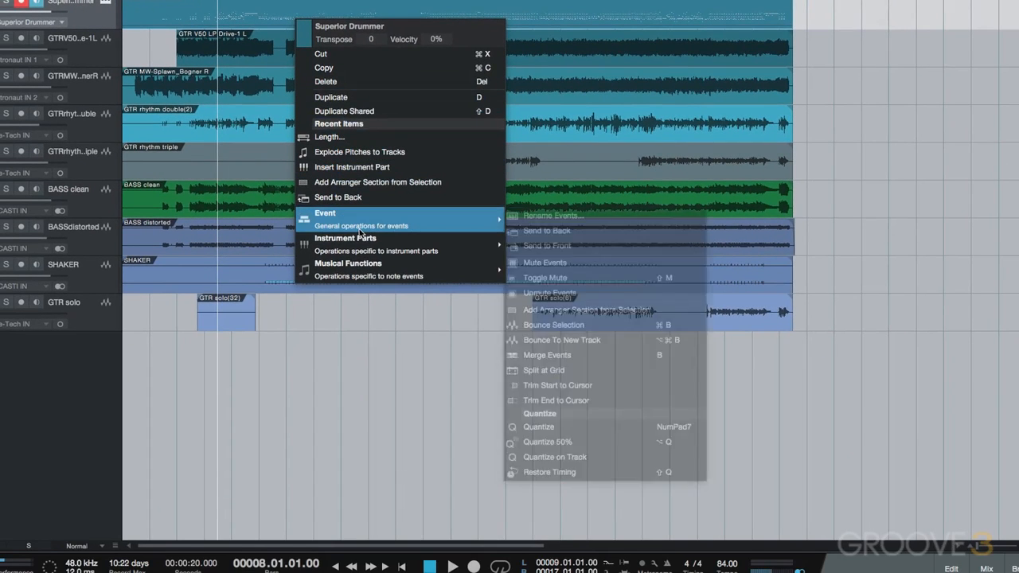
mouse_move(359, 268)
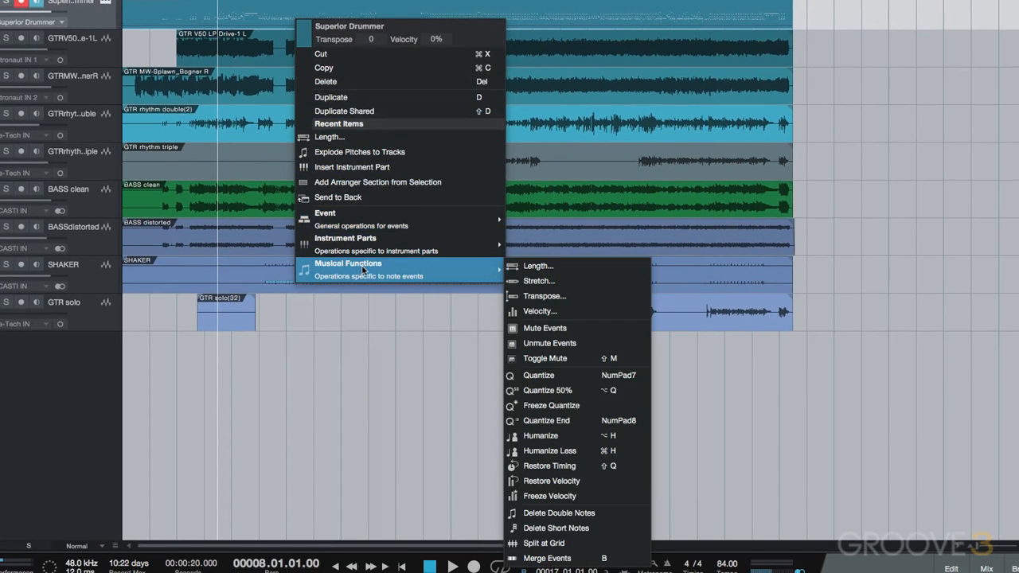
left_click(538, 280)
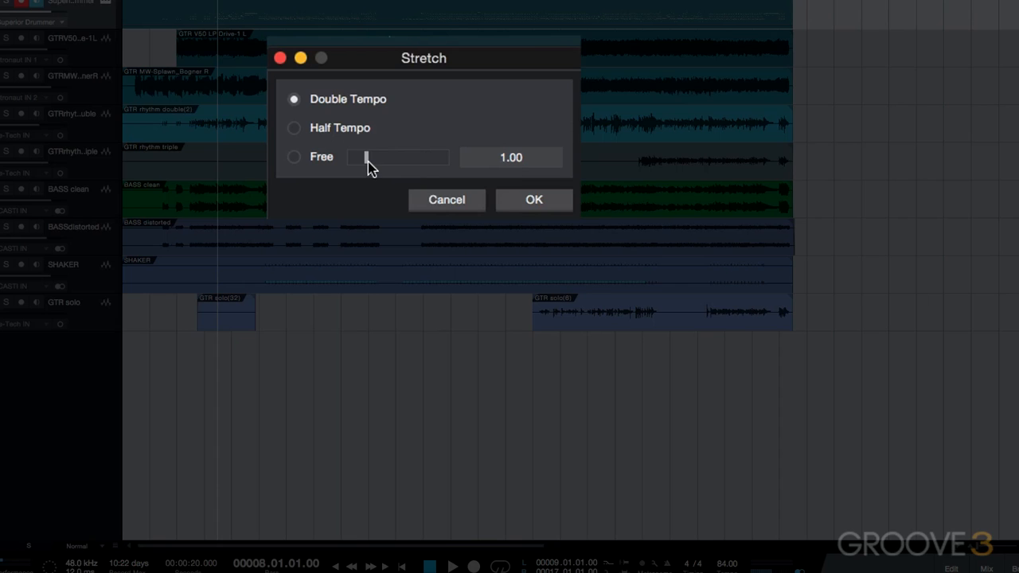
left_click_drag(368, 161, 371, 162)
left_click(487, 159)
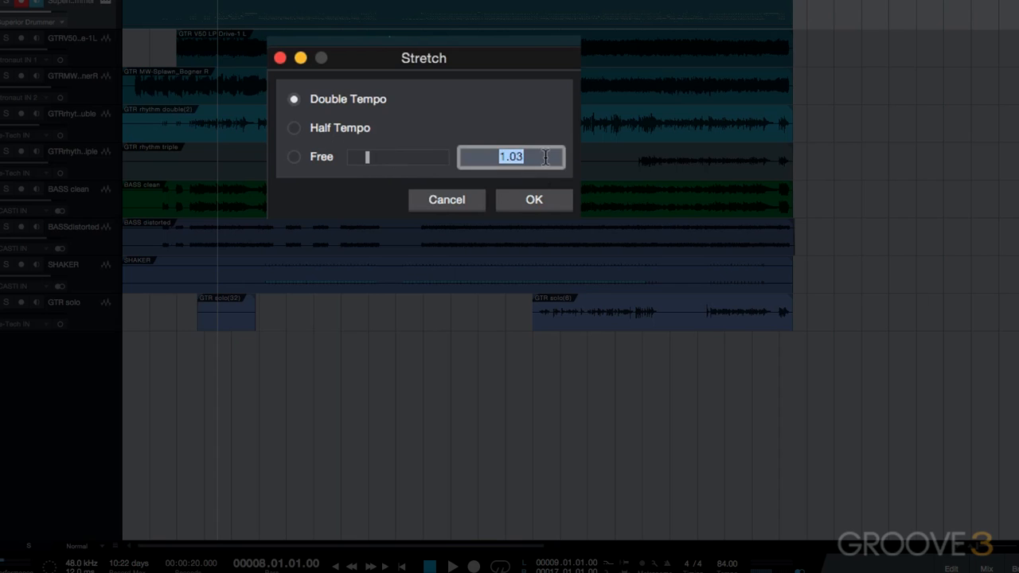
left_click(450, 164)
- Examine the Transpose options for the Superior Drummer part, including Add/Subtract and Set all to, without applying them
right_click(303, 15)
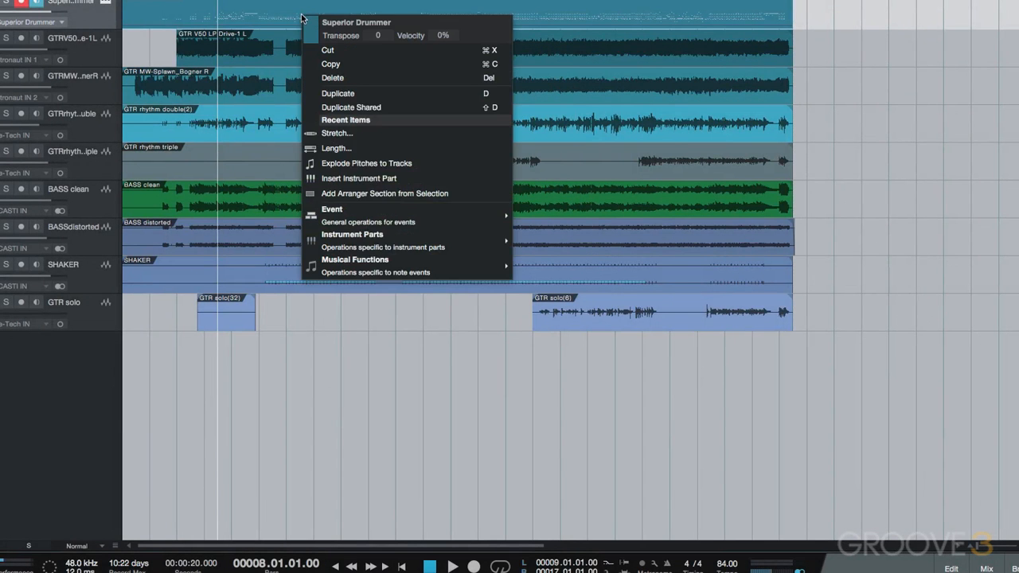
mouse_move(373, 266)
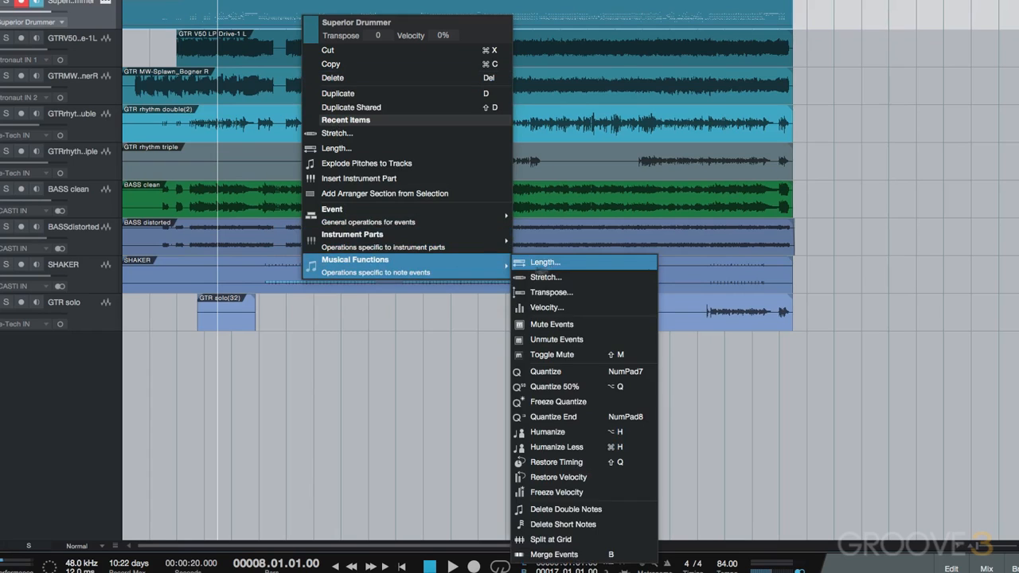
left_click(556, 295)
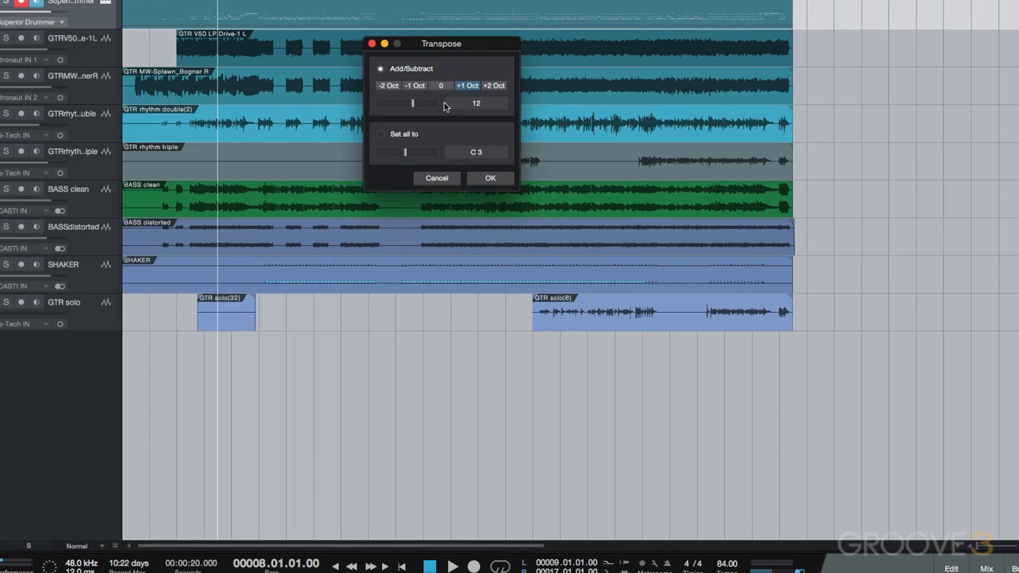
left_click(437, 178)
- Examine the Velocity options for the Superior Drummer part, including Add, Compress and Set all to, without applying them
right_click(320, 13)
mouse_move(513, 273)
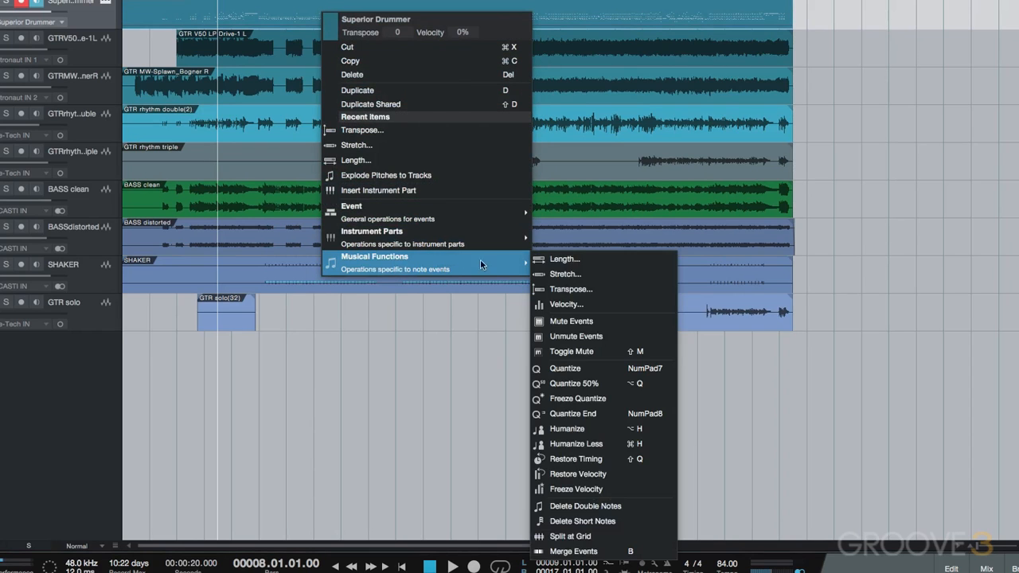
left_click(549, 305)
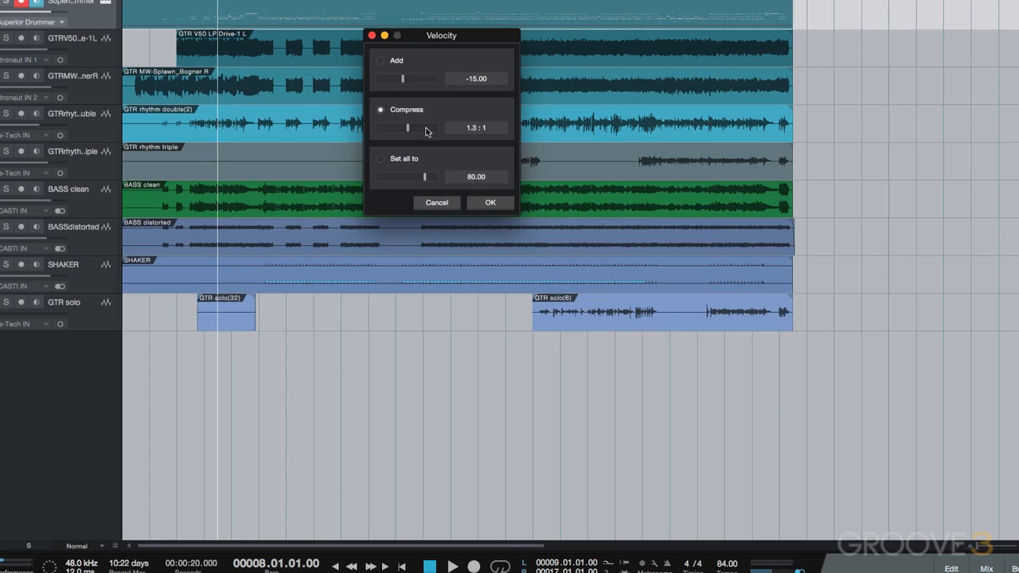
left_click(436, 202)
- Show the remaining musical functions for the Superior Drummer part, including the mute, quantize and humanize commands
right_click(300, 10)
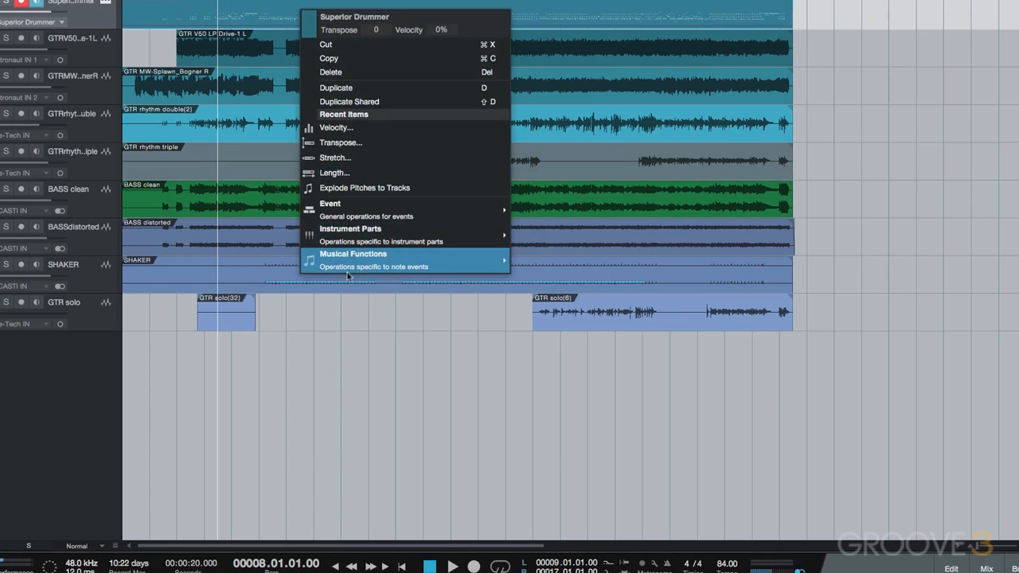
mouse_move(349, 263)
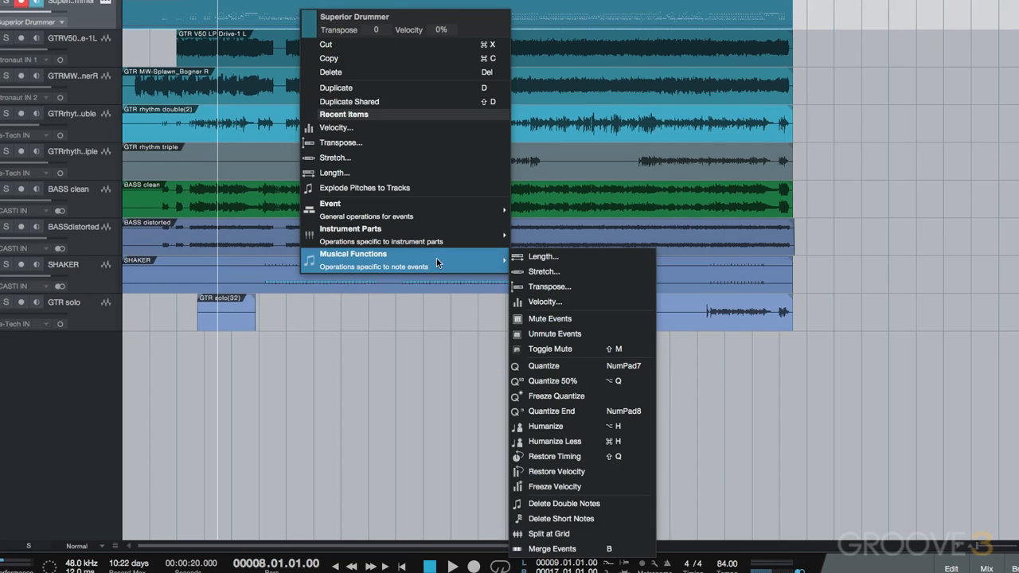